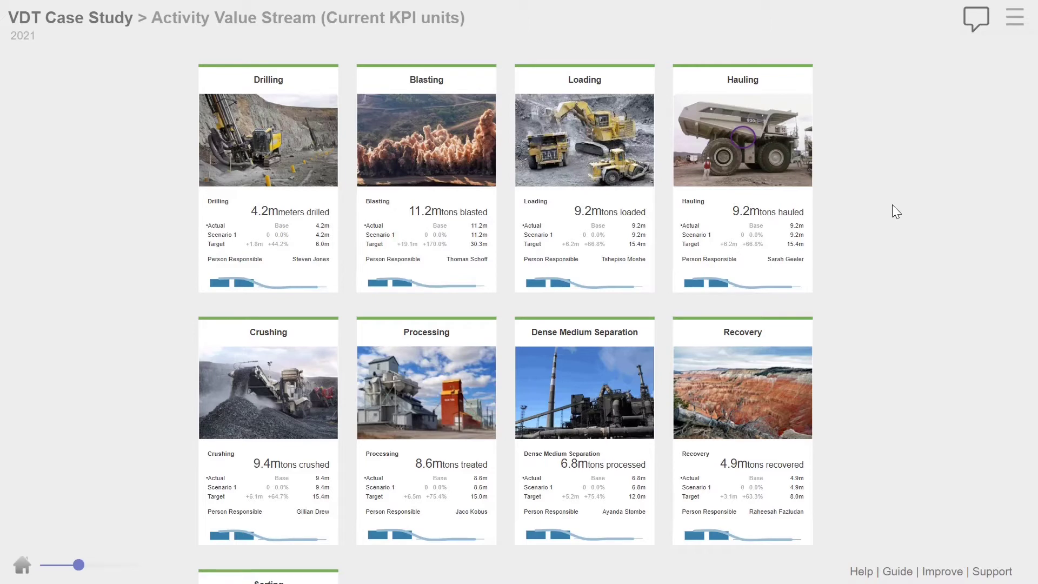
Step: Return to the VDT Case Study overview and drill into the EBITDA driver tree
scroll(892, 204, down, 2)
scroll(891, 96, up, 2)
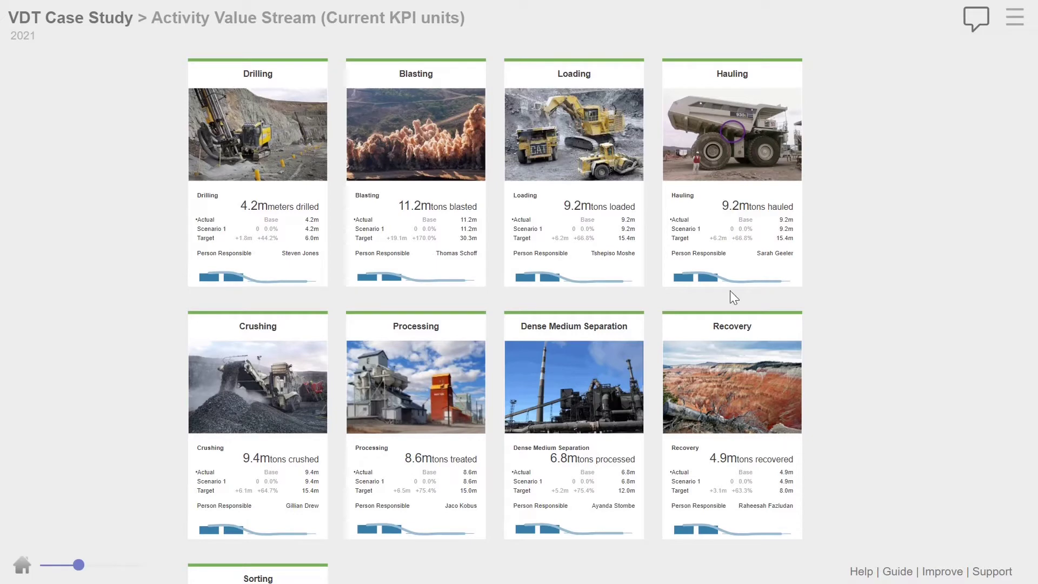
click(61, 19)
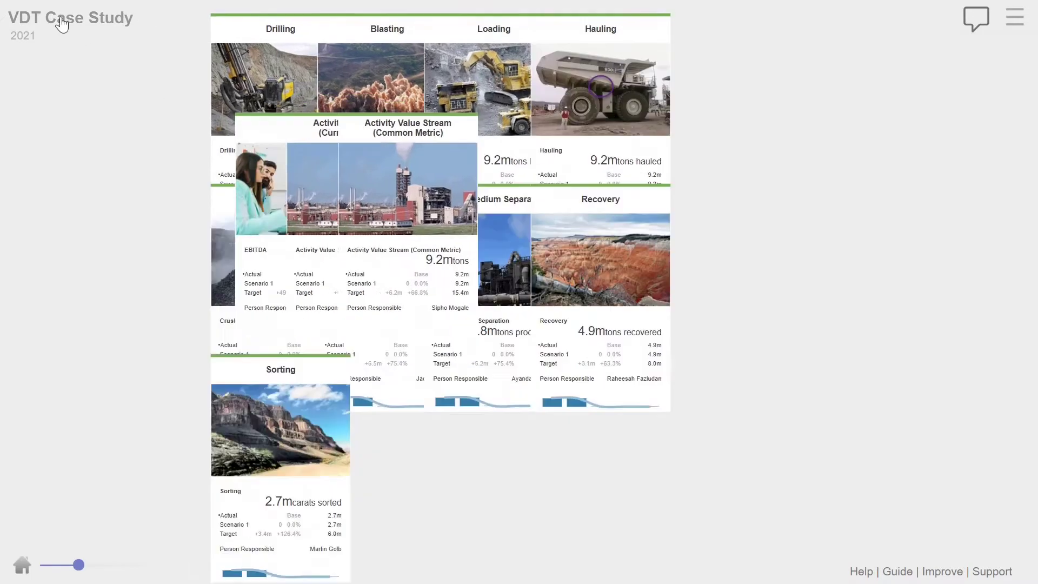
click(258, 144)
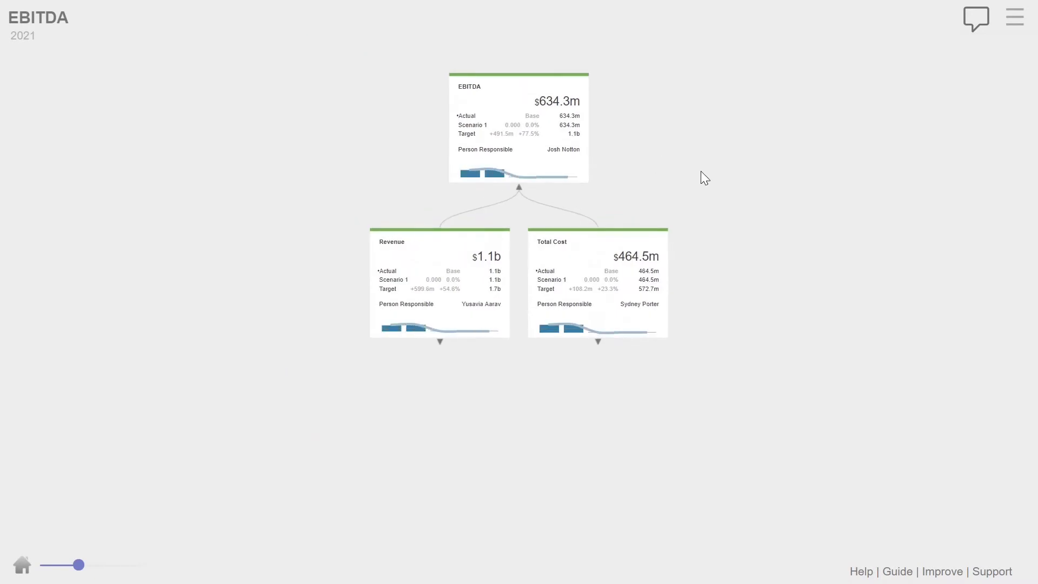
scroll(701, 171, up, 2)
drag(695, 157, 765, 162)
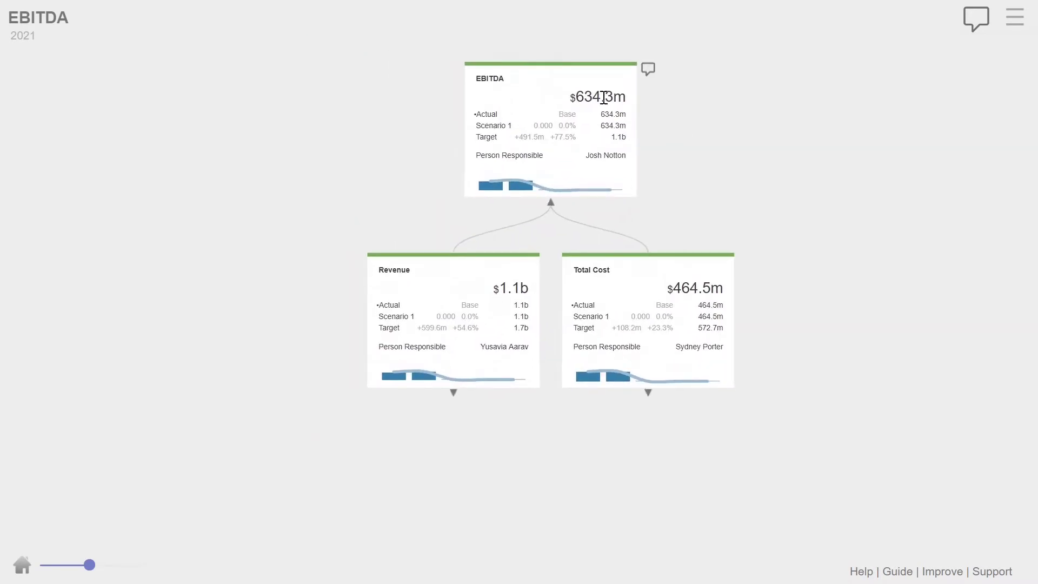
drag(725, 132, 654, 119)
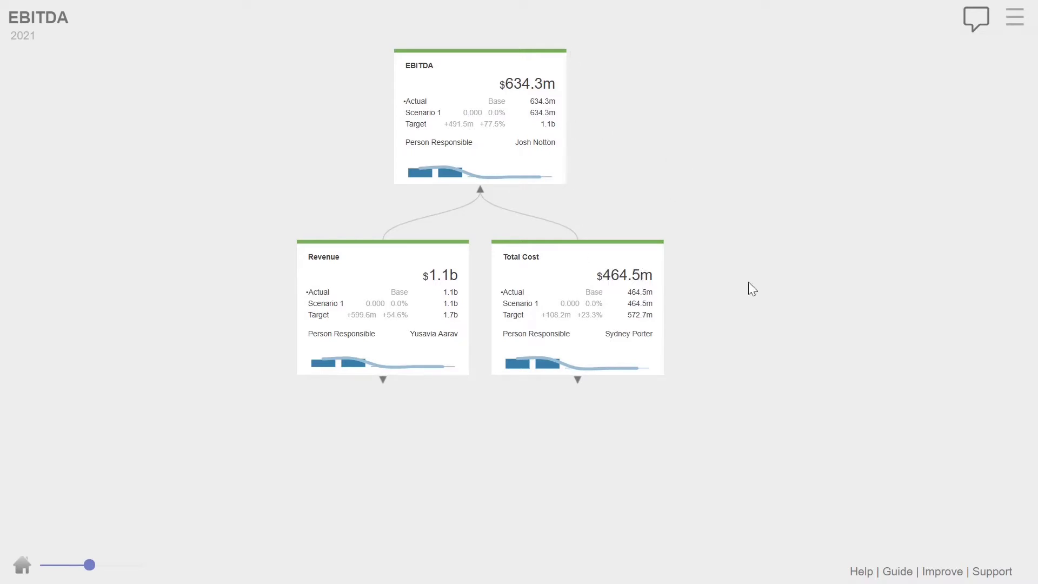
scroll(779, 277, down, 1)
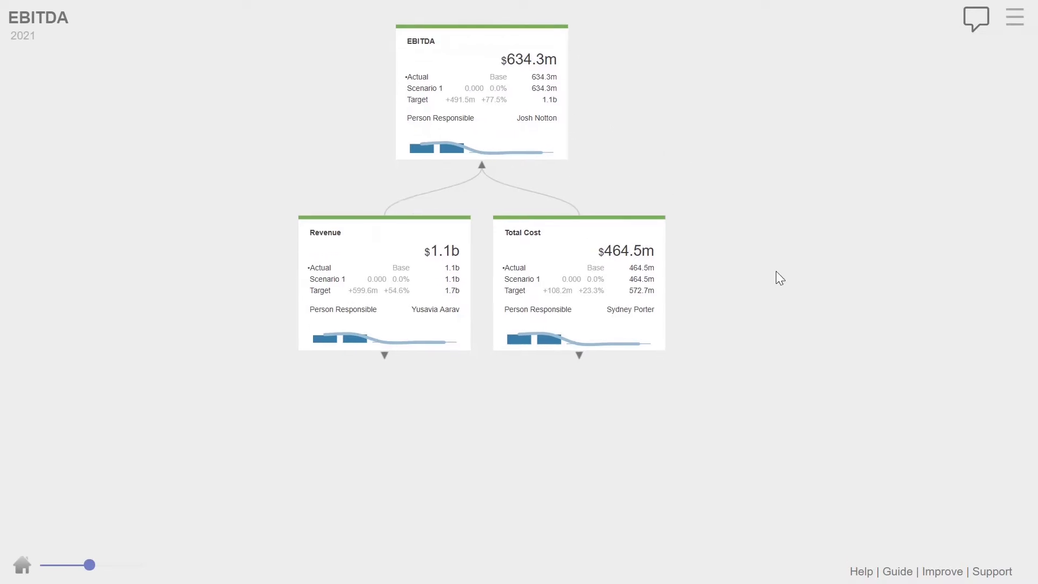
Step: Expand the drivers beneath Revenue, Carats Recovered and Total Cost
click(384, 358)
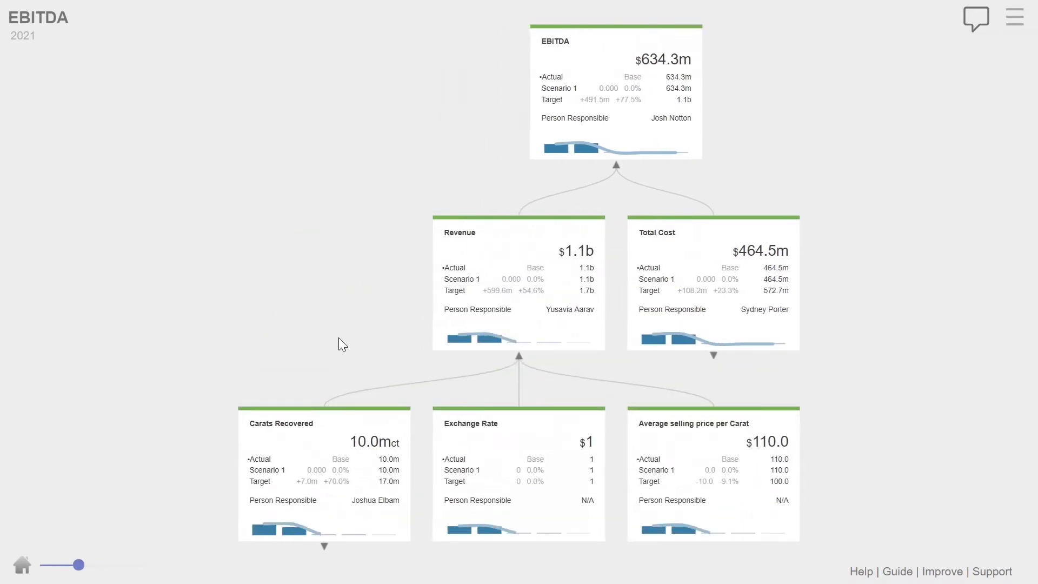
scroll(340, 343, down, 2)
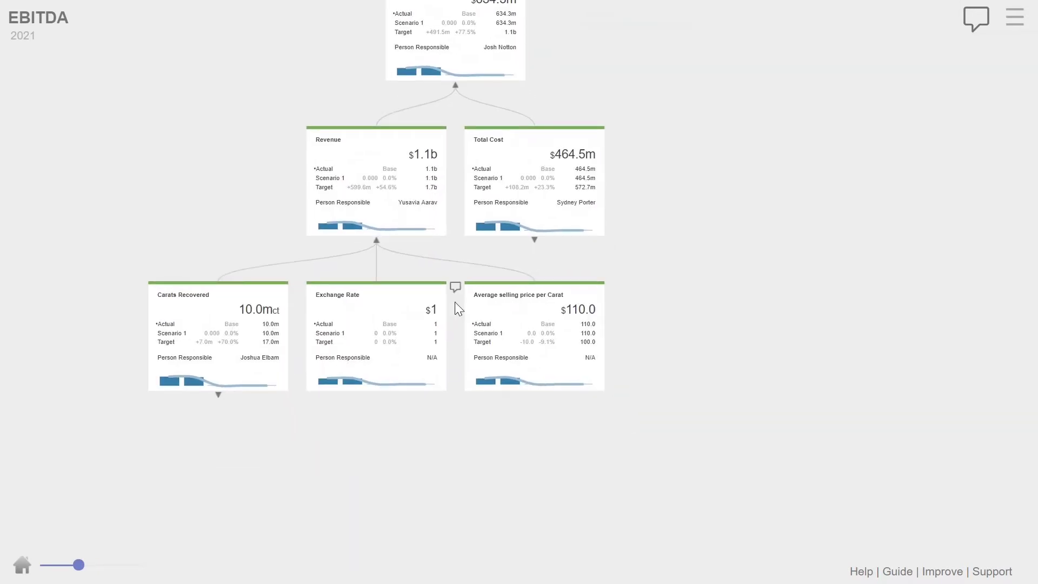
click(218, 395)
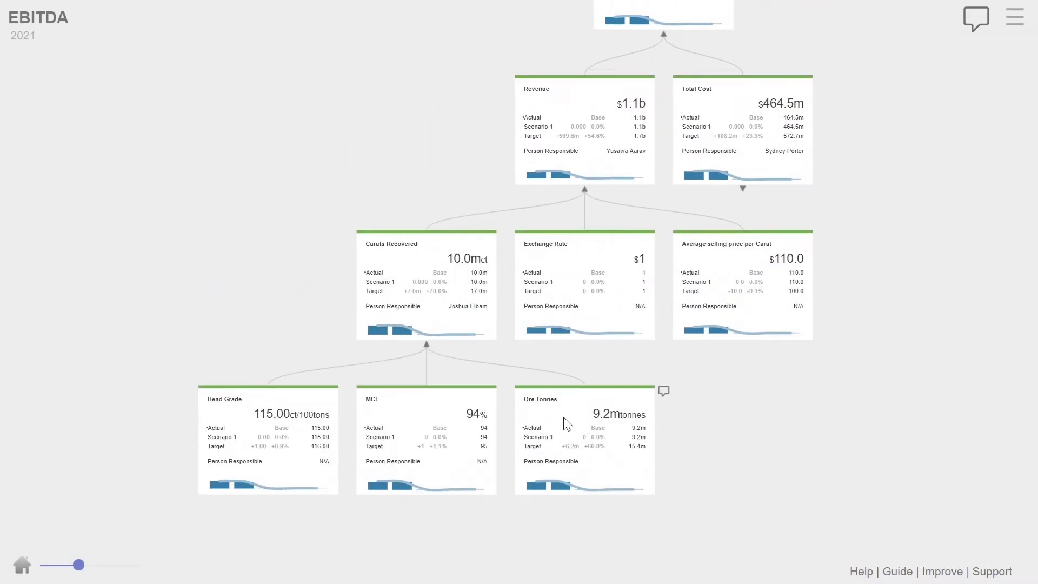
drag(758, 428, 703, 452)
drag(783, 305, 674, 349)
click(579, 249)
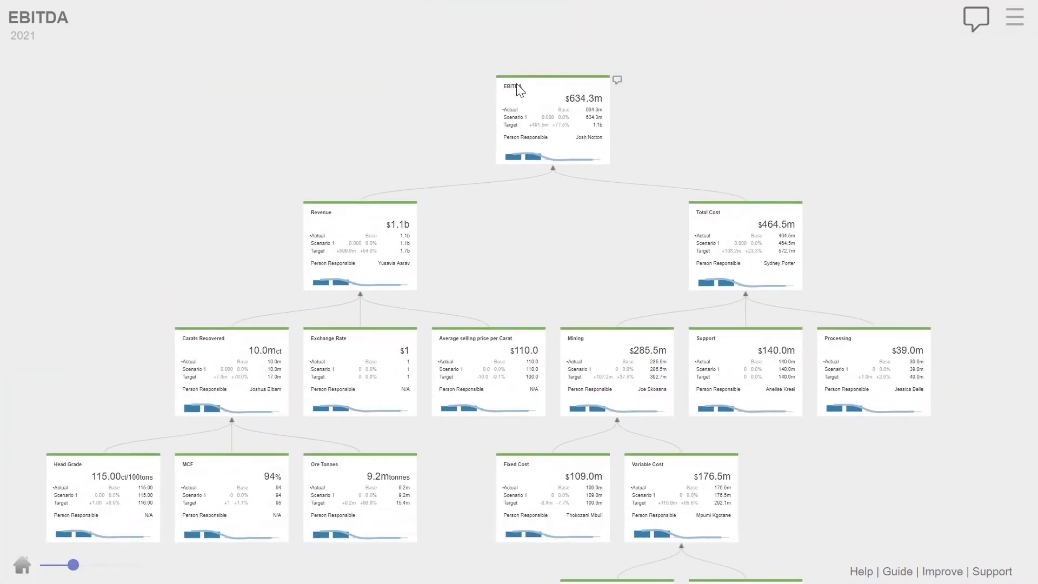
drag(542, 217, 543, 206)
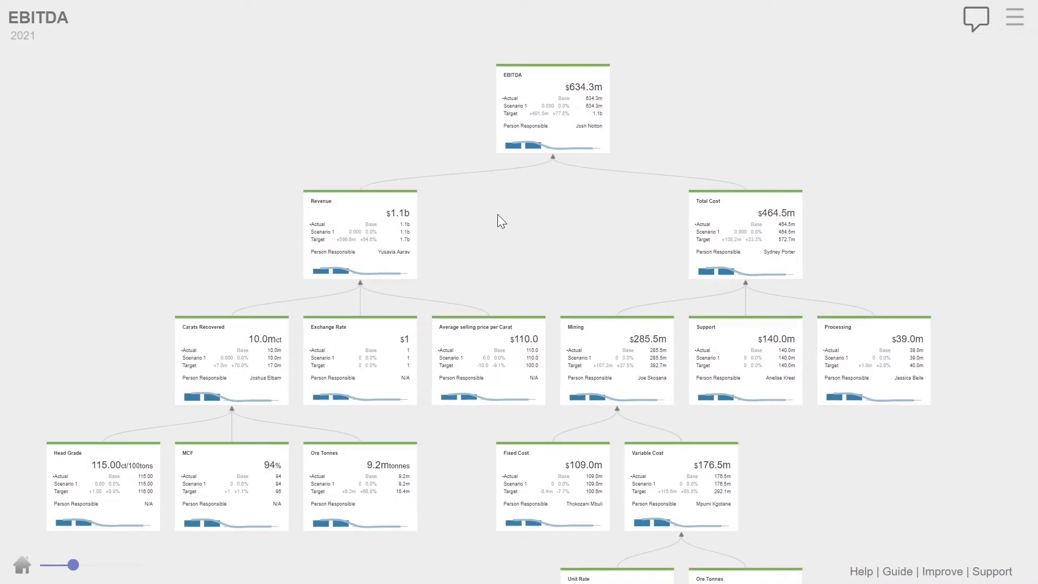
mouse_move(595, 97)
Step: Open EBITDA's impact analysis with Target as the base key and Actual as the comparison key
click(509, 83)
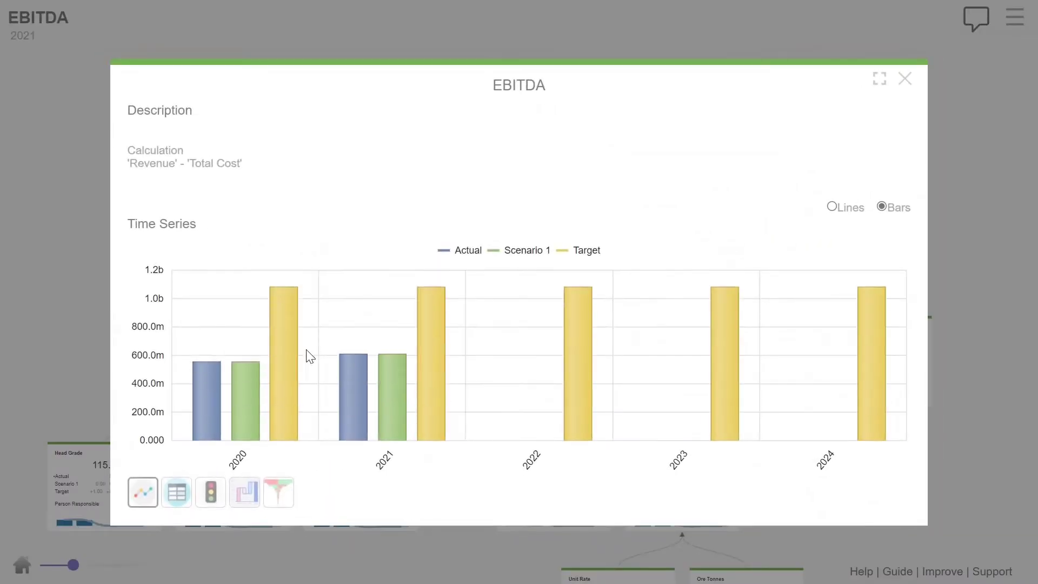
click(244, 493)
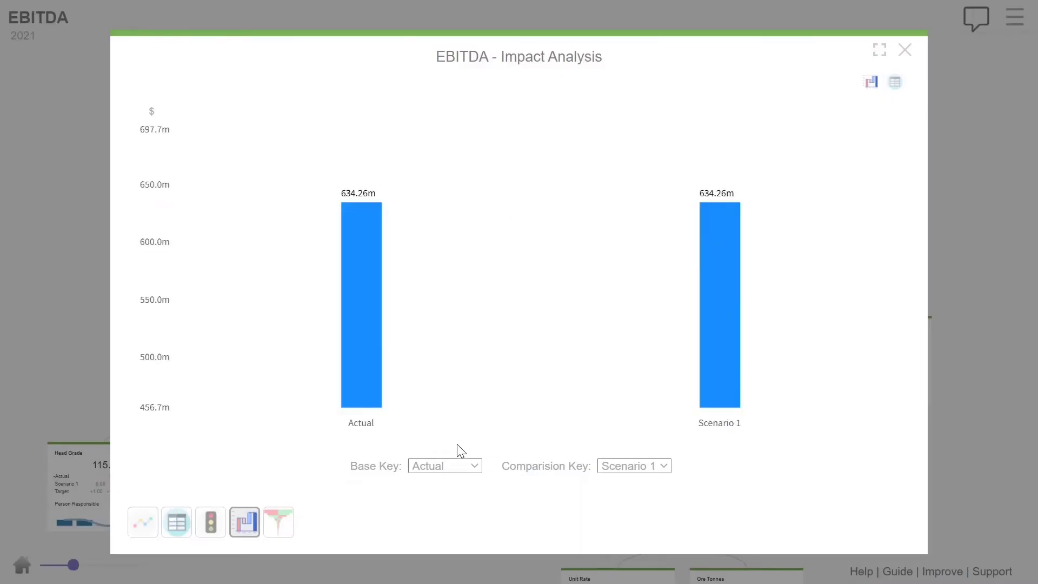
click(473, 467)
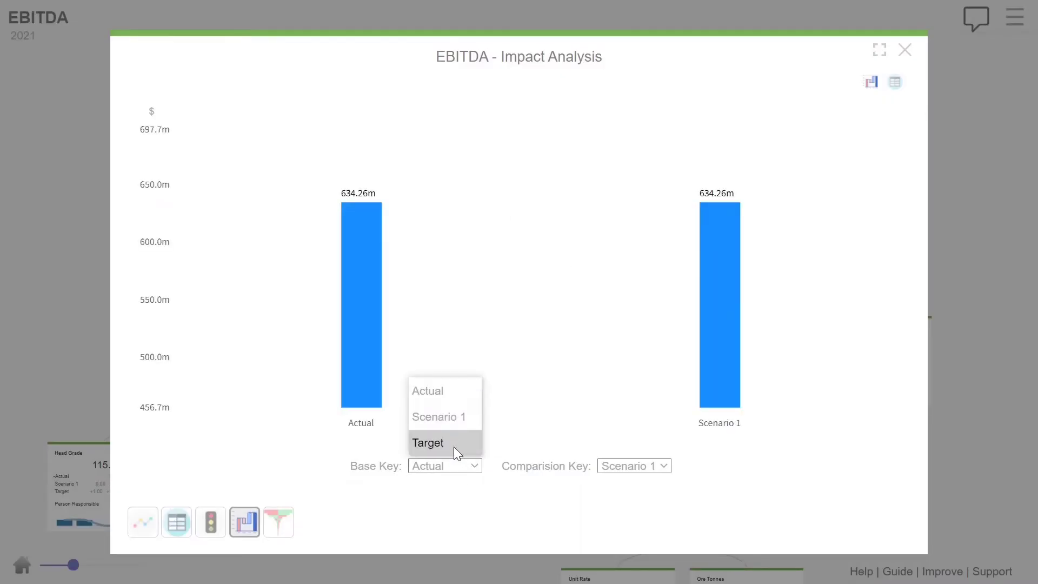
click(453, 447)
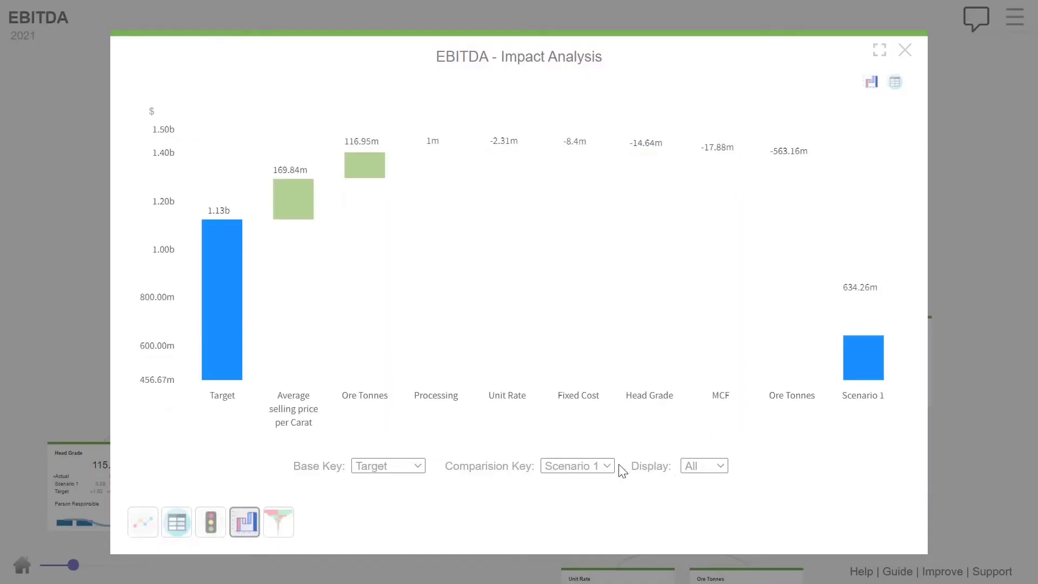
click(606, 466)
click(574, 399)
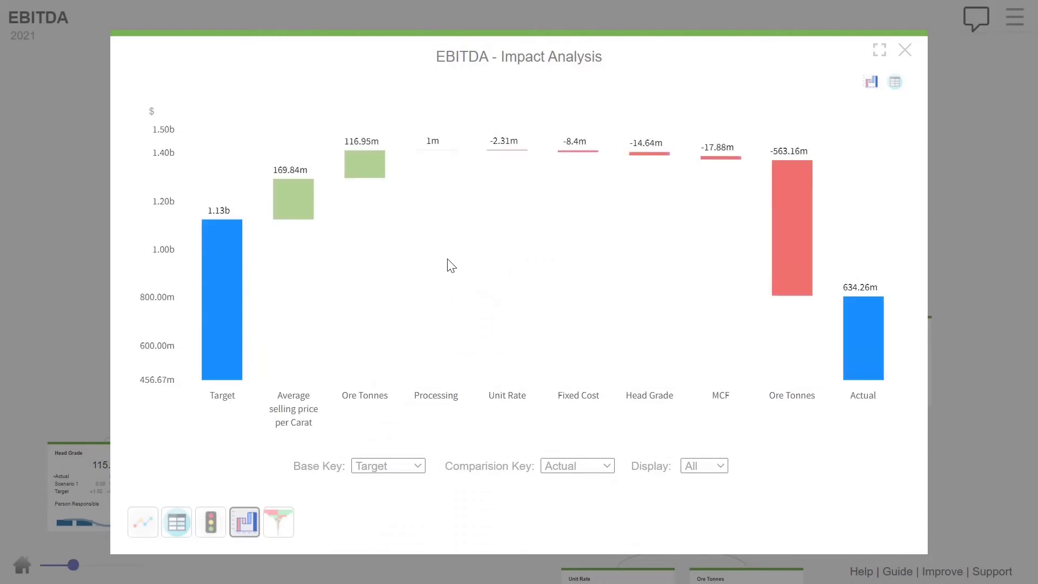
Step: Read the waterfall values from the 1.13b Target to the 634.26m Actual, including Ore Tonnes at -563.16m
mouse_move(287, 196)
mouse_move(871, 306)
mouse_move(811, 263)
mouse_move(365, 164)
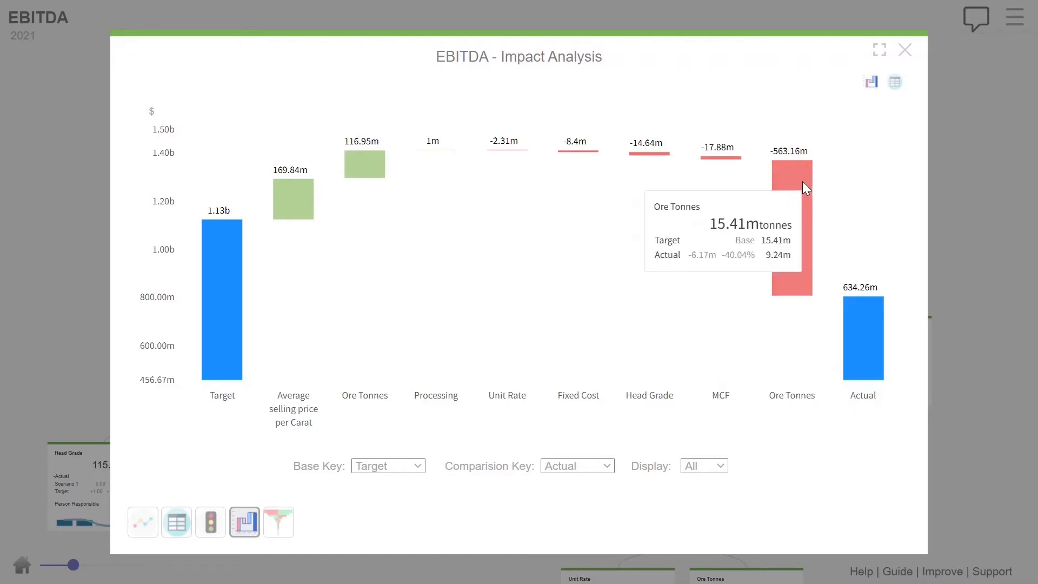
mouse_move(804, 175)
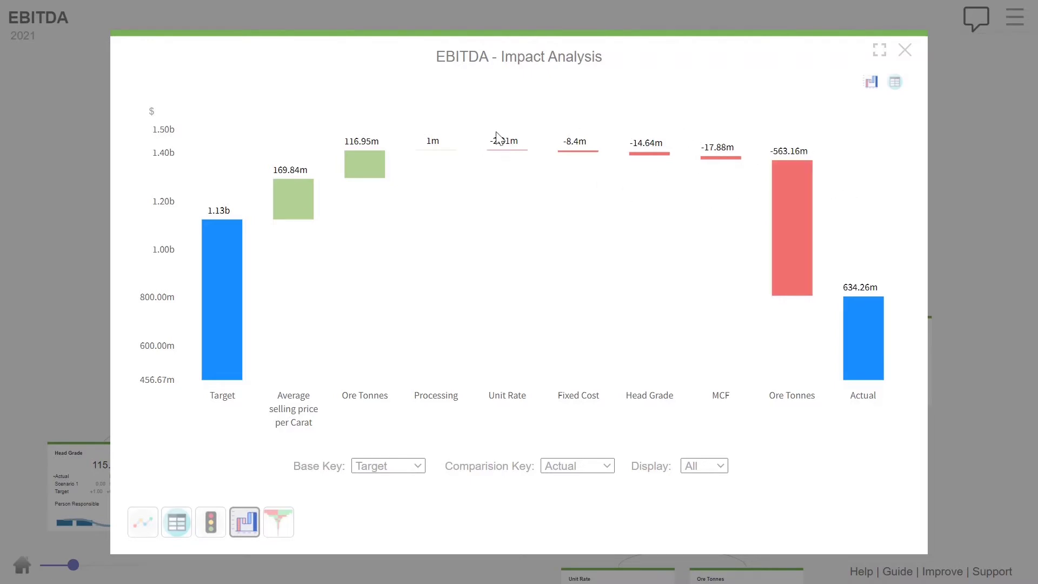
Step: Close the EBITDA analysis, view the Activity Value Stream (Current KPI units) breakdown, then return to the overview
click(905, 51)
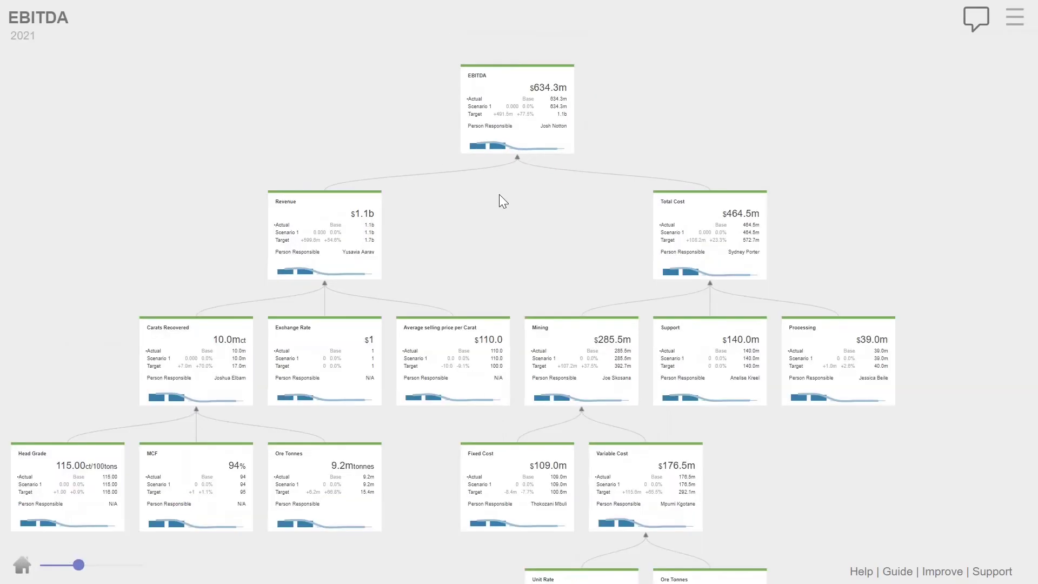
drag(500, 199, 662, 205)
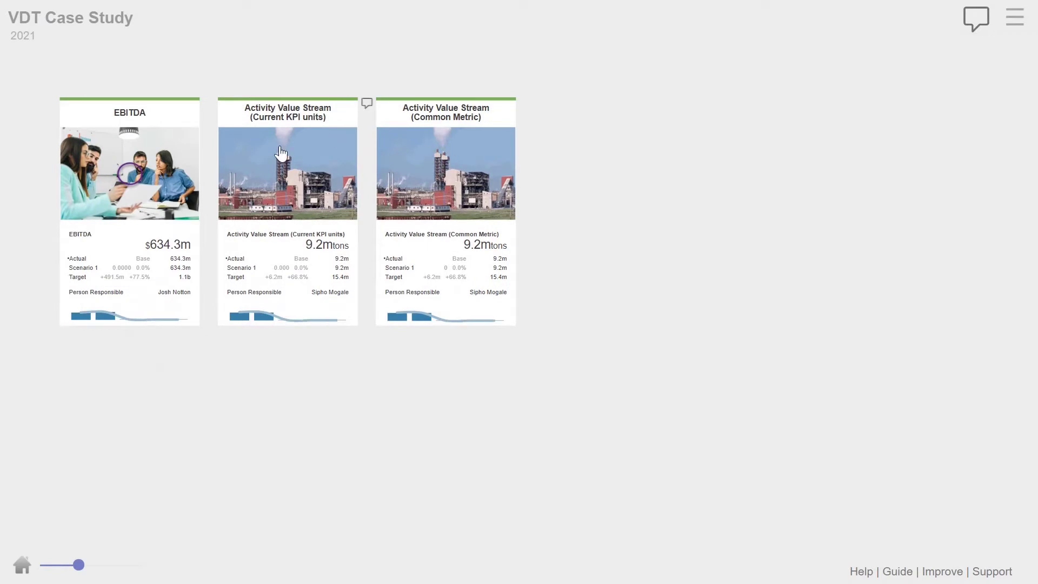
click(275, 168)
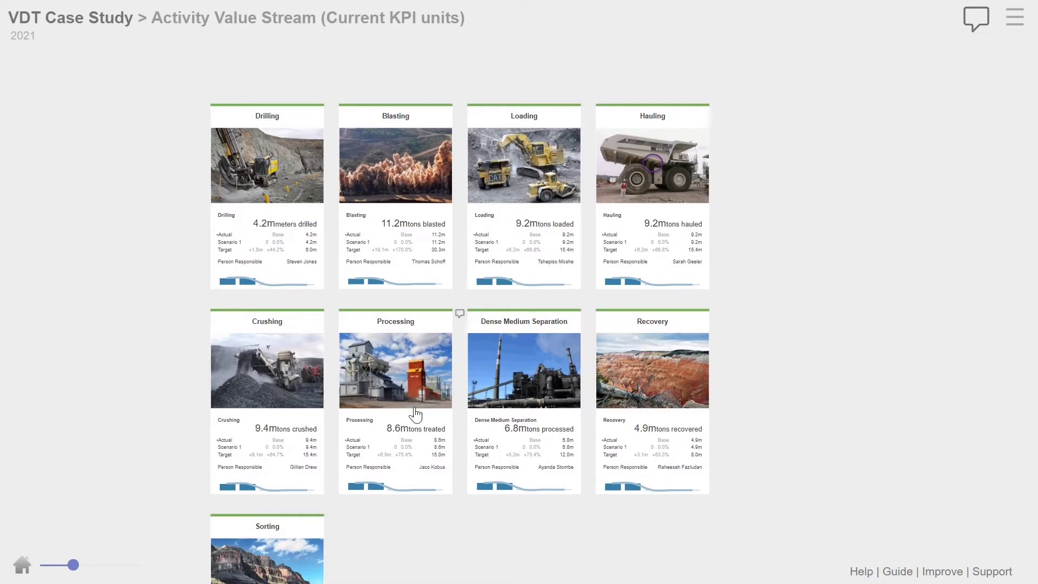
drag(756, 448, 813, 392)
scroll(812, 393, up, 2)
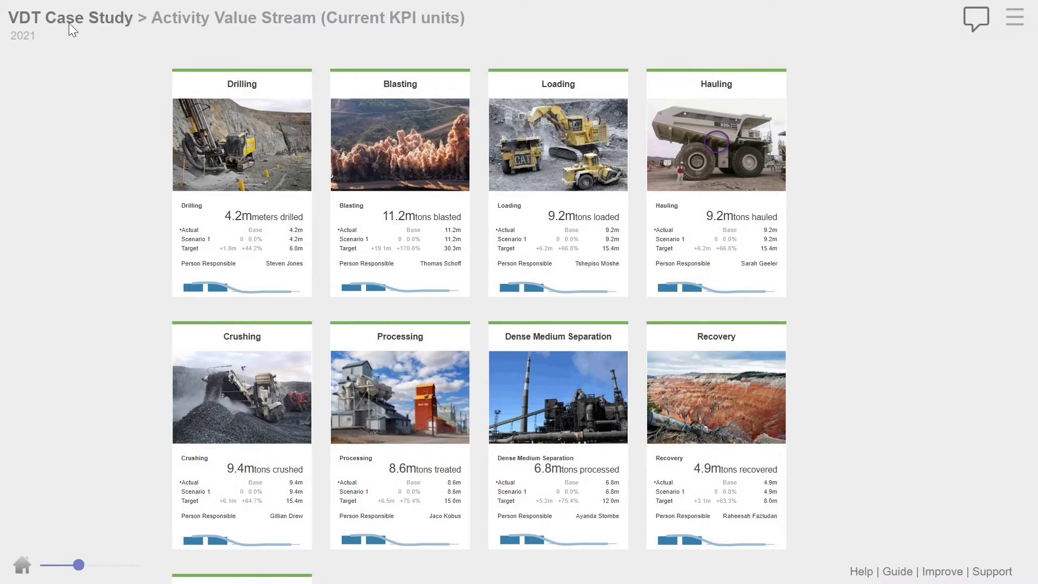
click(68, 16)
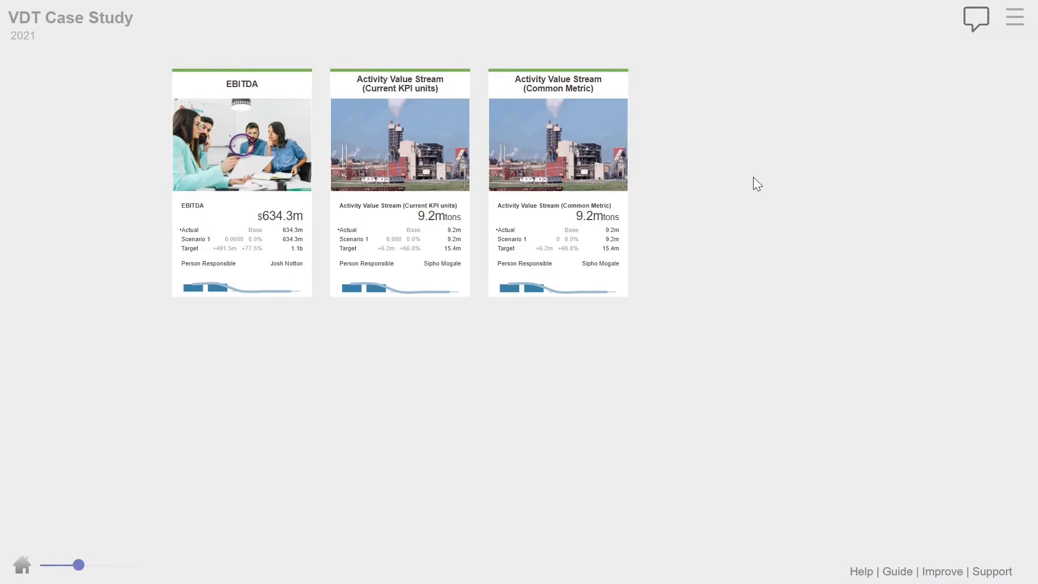
Step: Open the Activity Value Stream (Common Metric) cards and drill into Hauling, showing Tonnes Hauled at 9.2m tons
click(562, 142)
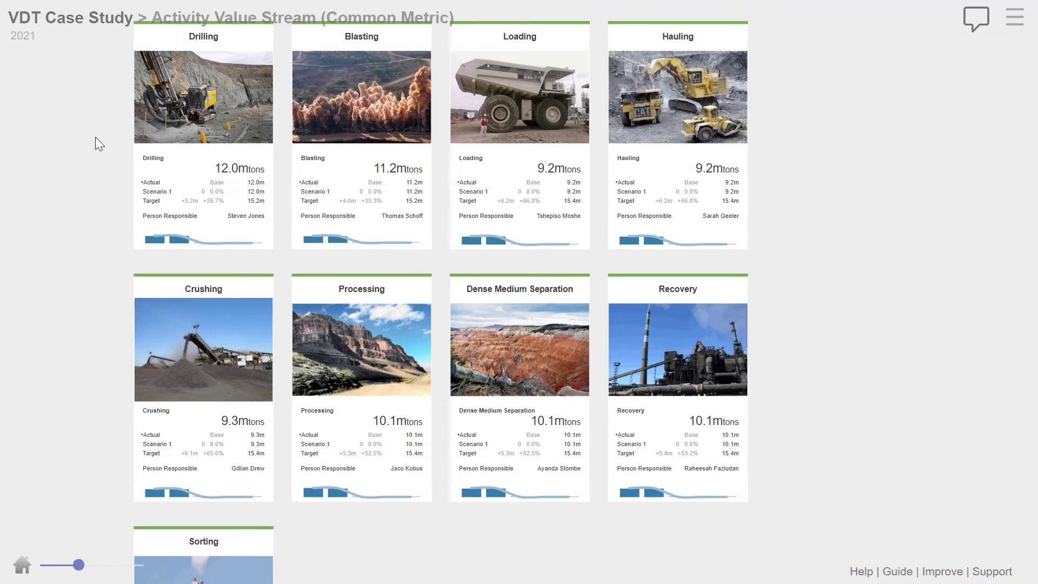
drag(95, 143, 140, 154)
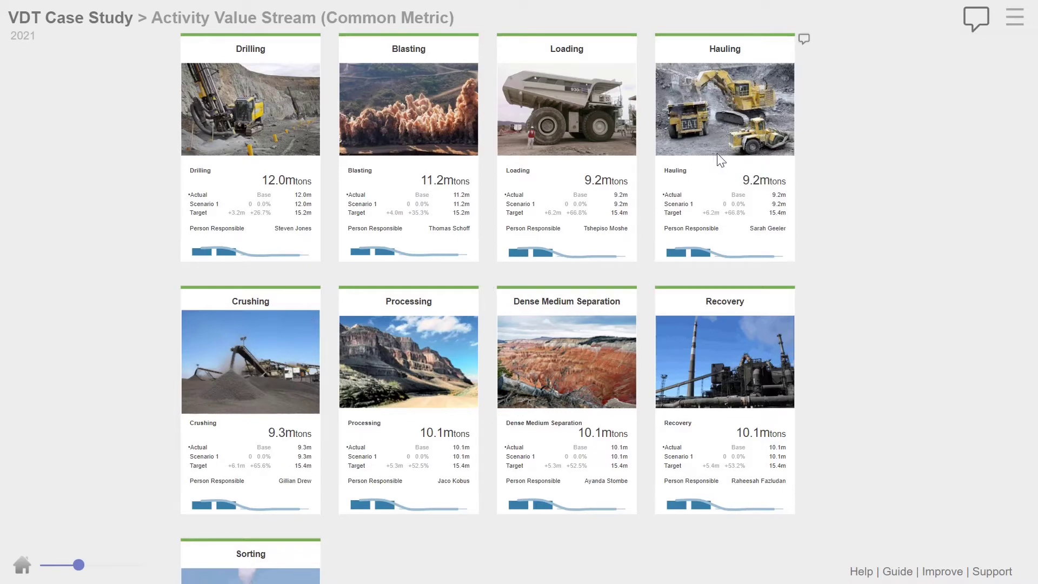
click(729, 113)
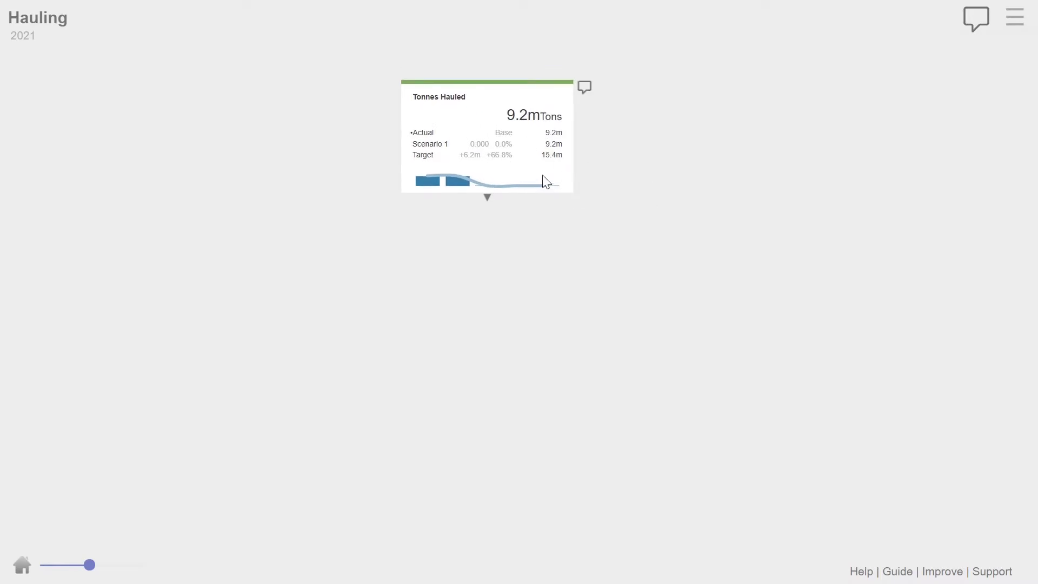
Step: Expand Tonnes Hauled, Direct Operating Hours and Available Hours down to Calendar Time and the maintenance drivers
click(487, 198)
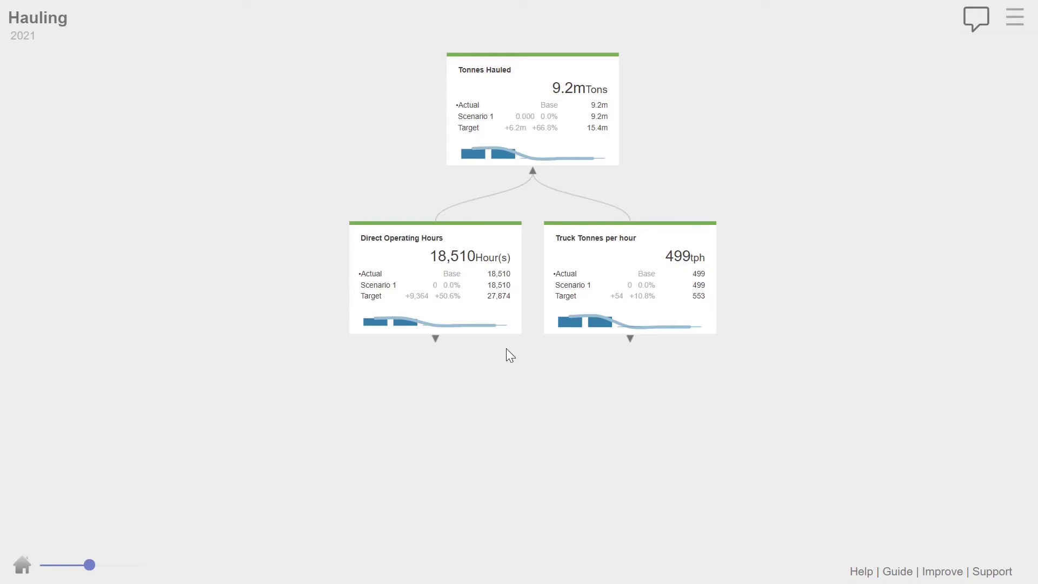
click(435, 340)
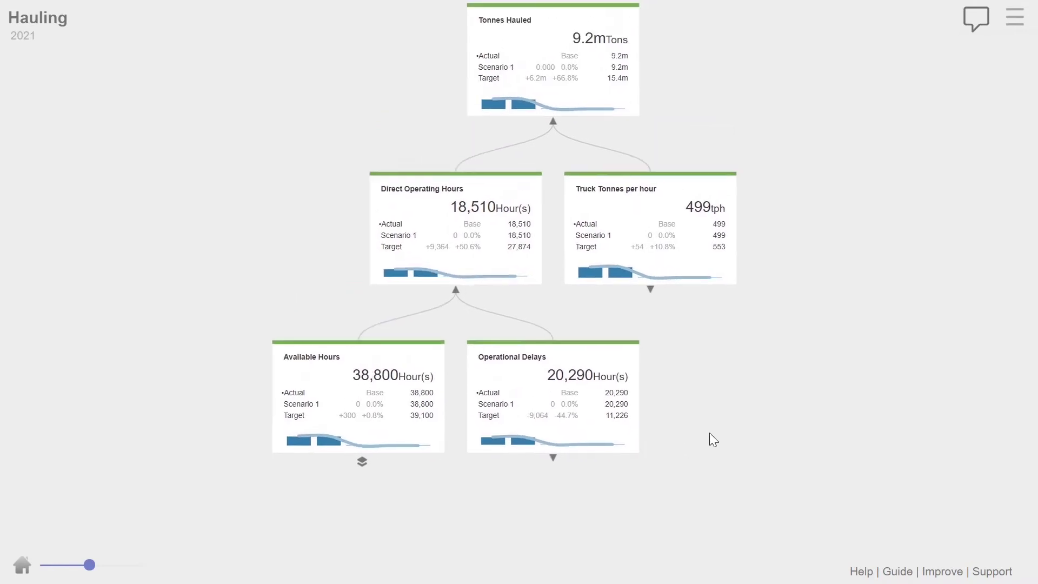
scroll(705, 431, down, 1)
scroll(703, 429, up, 1)
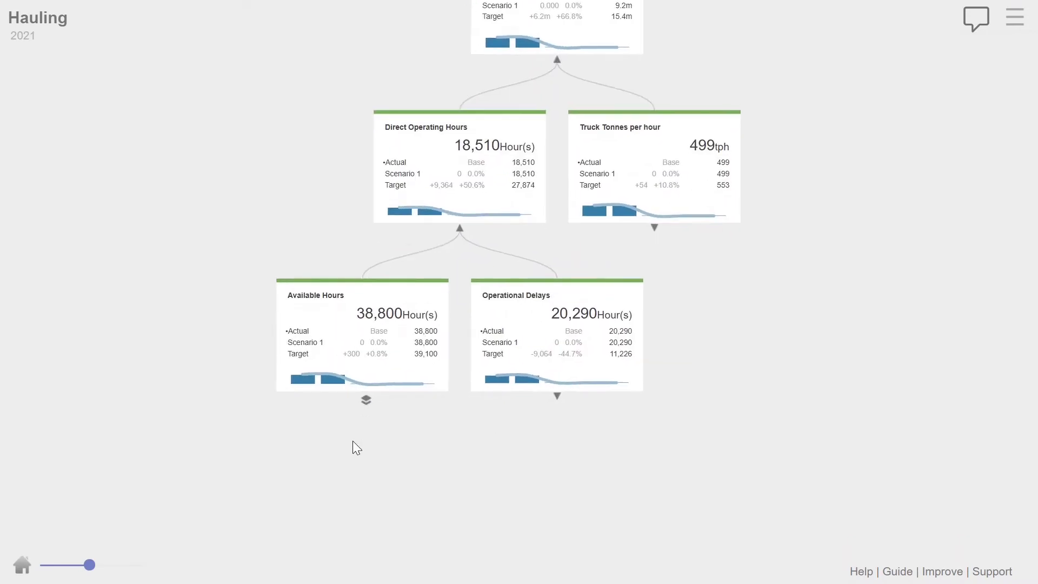
click(367, 401)
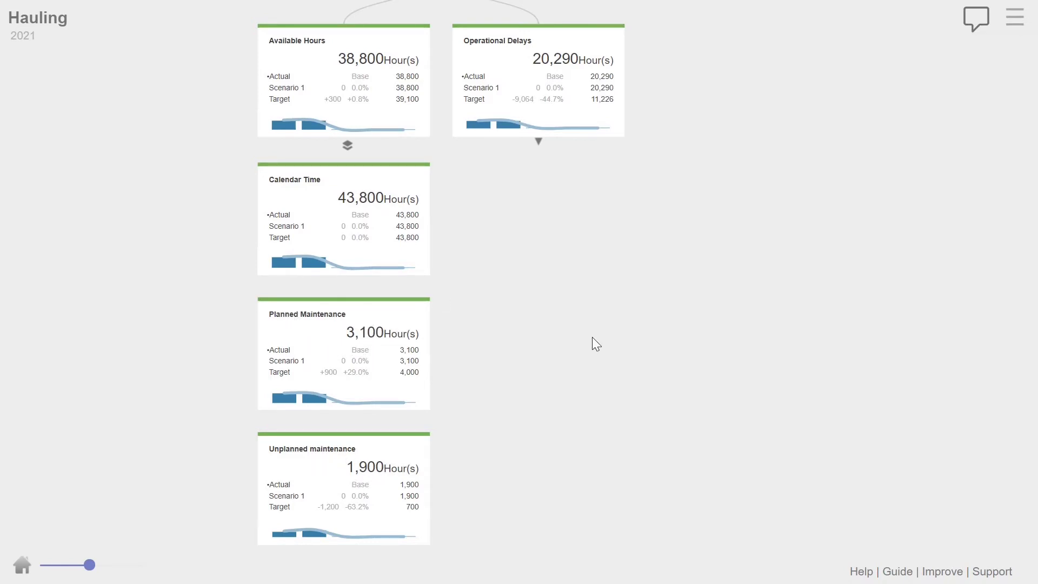
drag(593, 335, 524, 413)
Step: Break Operational Delays into its four delay types and Internal Delays into No Operators and Training
click(478, 221)
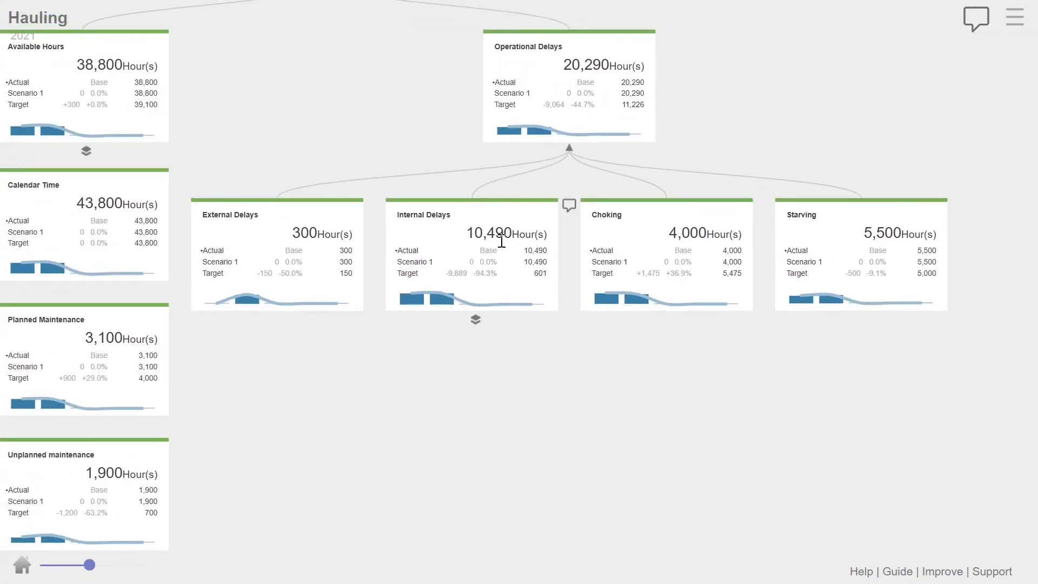
click(478, 324)
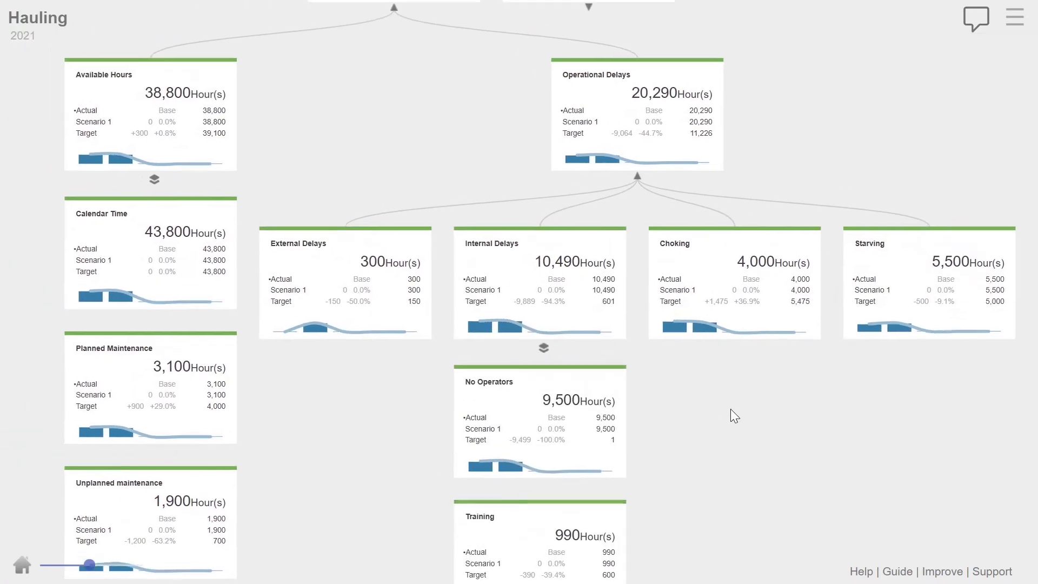
drag(731, 408, 747, 335)
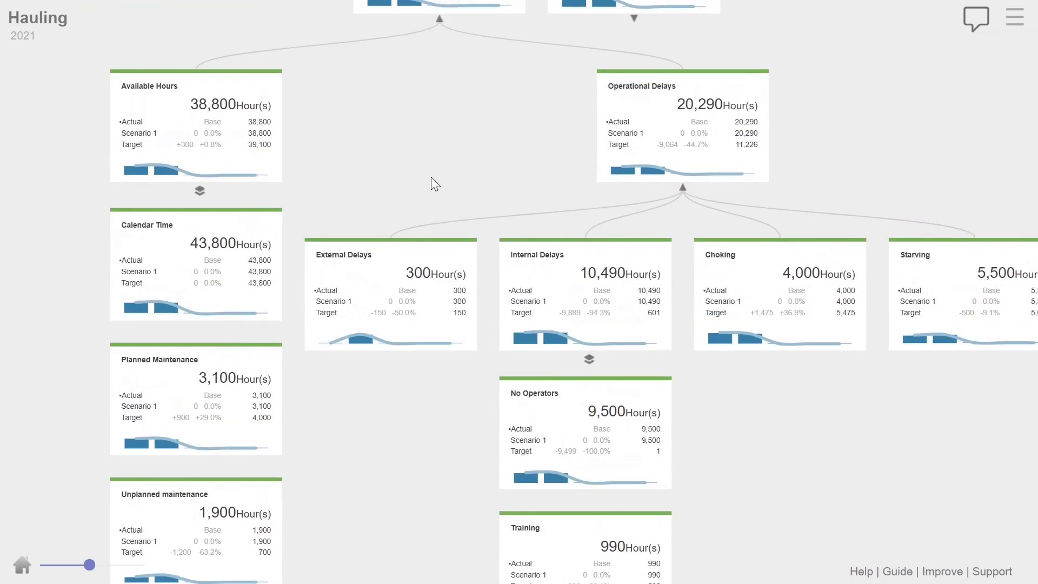
drag(432, 182, 329, 367)
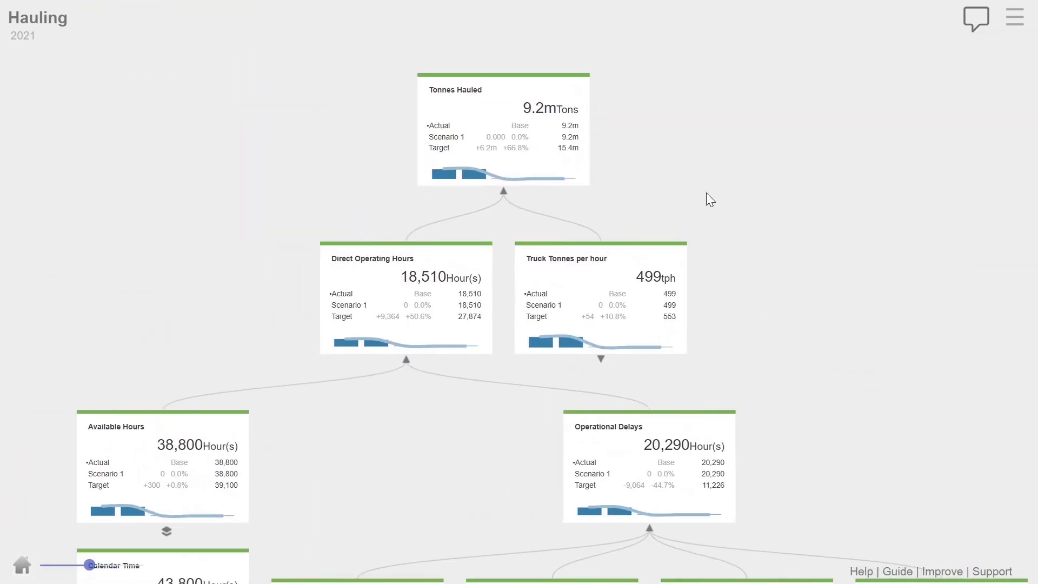
Step: Open the Tonnes Hauled impact analysis with Target as the base key and Actual as the comparison key
mouse_move(582, 171)
click(459, 93)
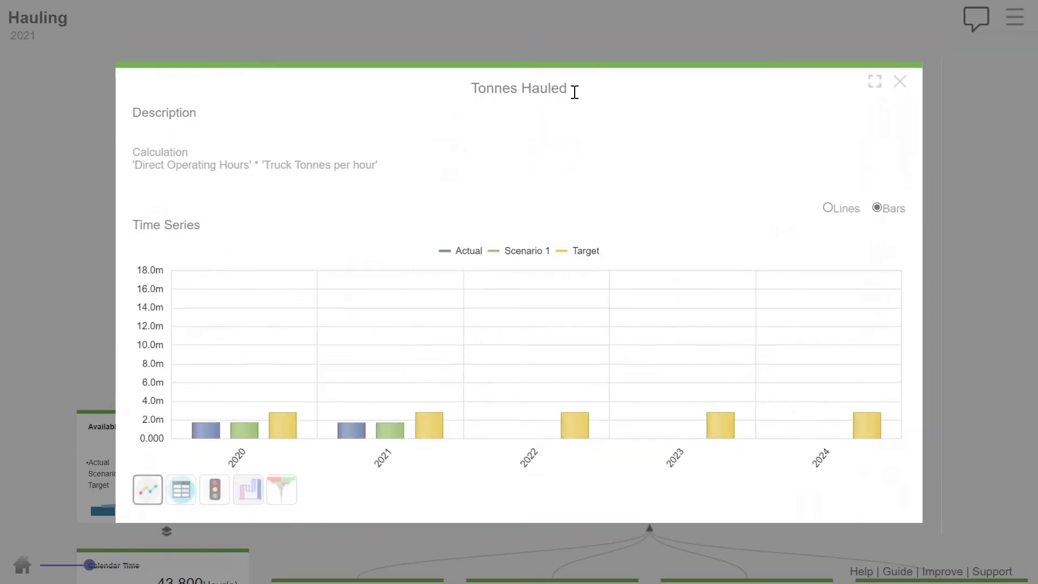
click(245, 493)
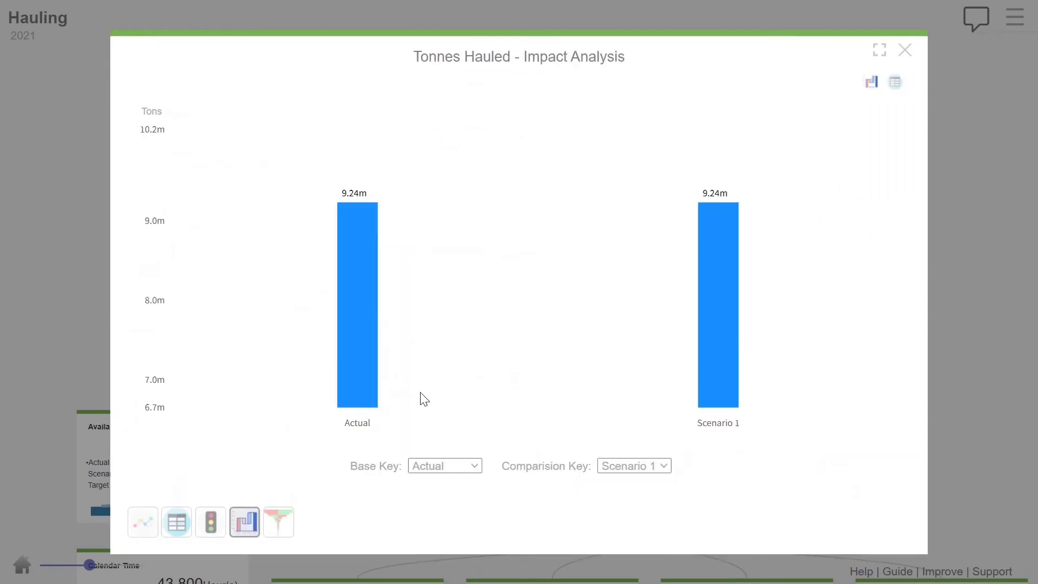
click(439, 465)
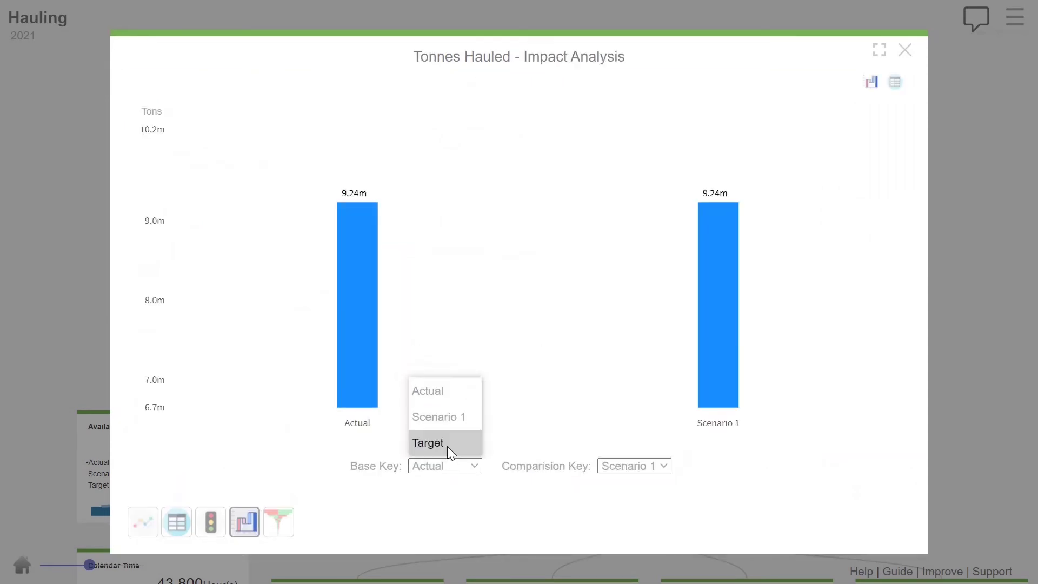
click(448, 445)
click(579, 471)
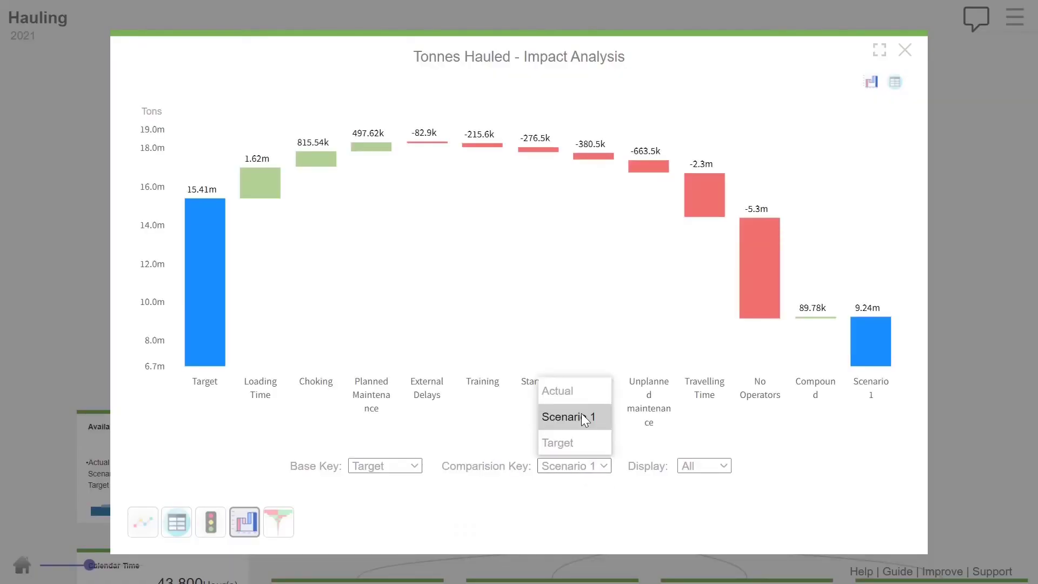
click(582, 393)
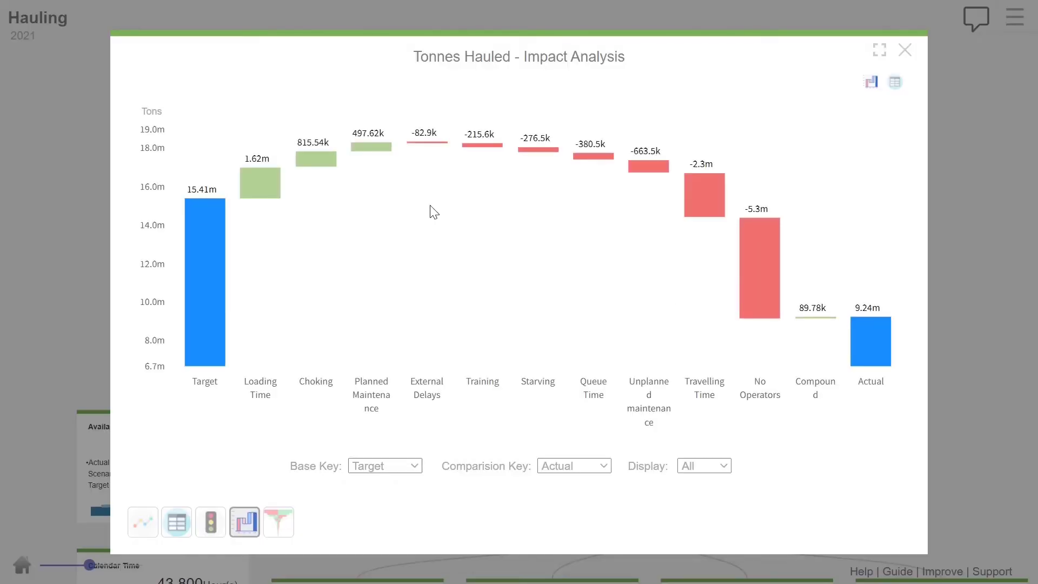
Step: Read the Tonnes Hauled waterfall bar values from Target to Actual
mouse_move(268, 203)
mouse_move(374, 147)
Step: Close the impact analysis and change No Operators' Scenario 1 value from 9500 to 0 hours
mouse_move(377, 152)
mouse_move(788, 307)
click(904, 56)
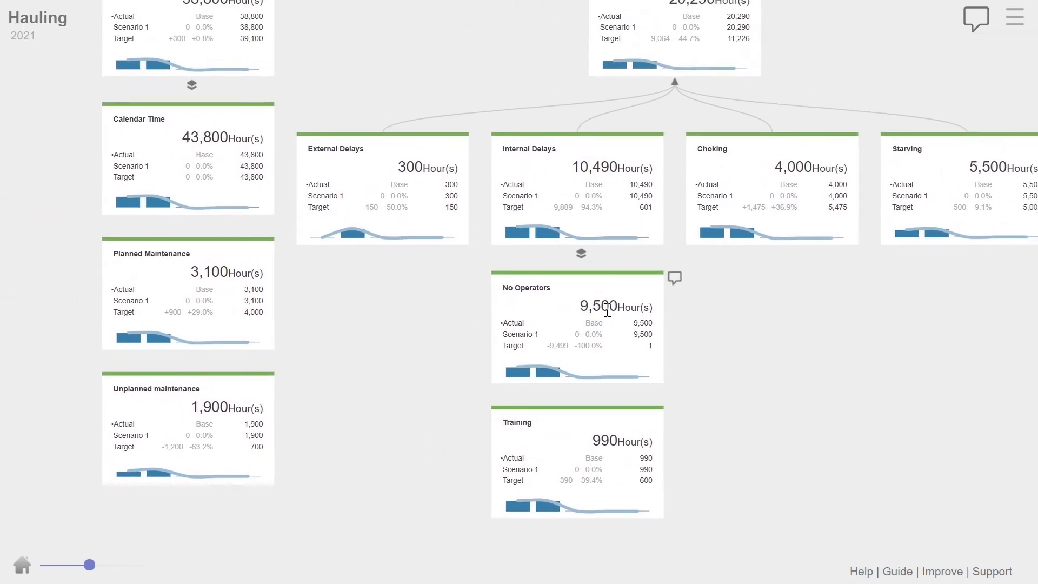
scroll(826, 341, up, 1)
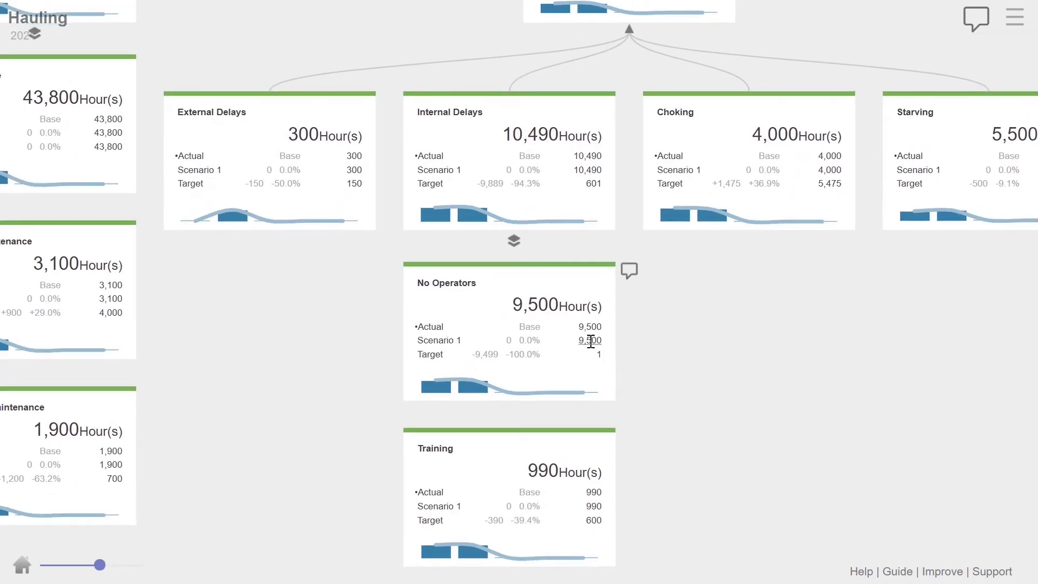
click(586, 341)
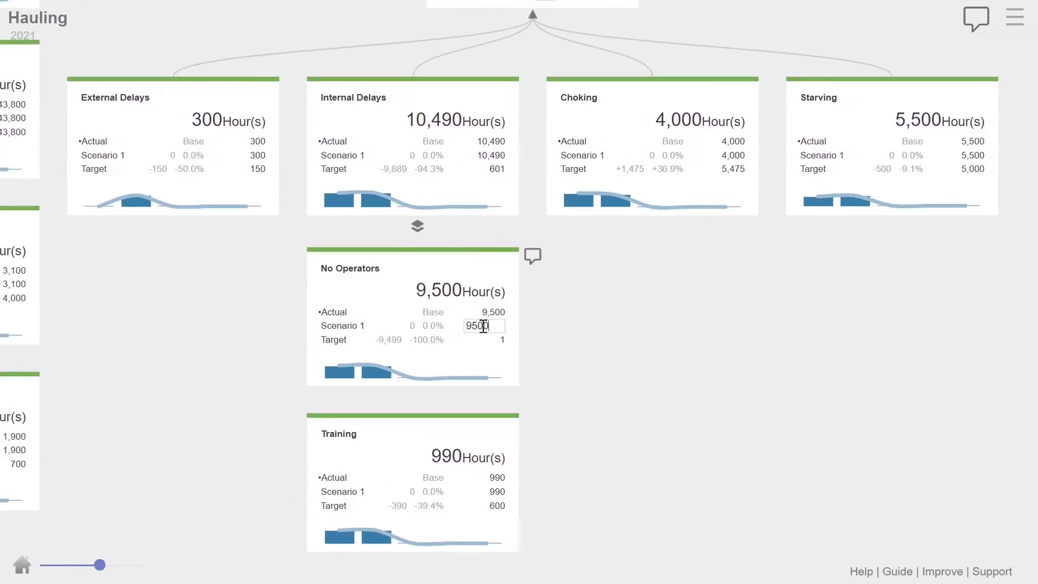
double_click(474, 326)
text(0)
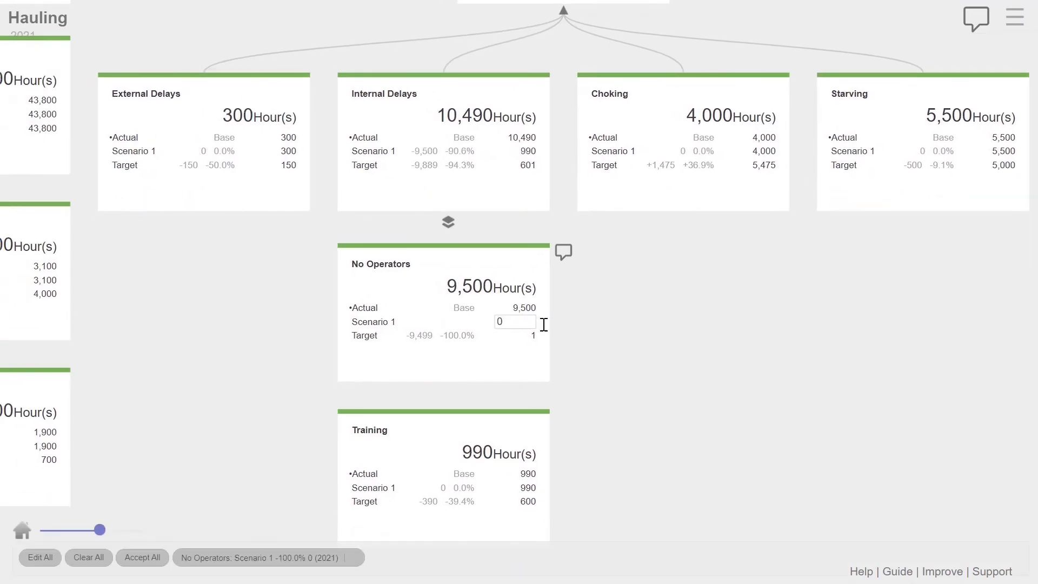
click(690, 338)
scroll(690, 339, up, 3)
Step: Zoom out over the Hauling tree and save the Scenario 1 change with Save Data
scroll(691, 343, down, 5)
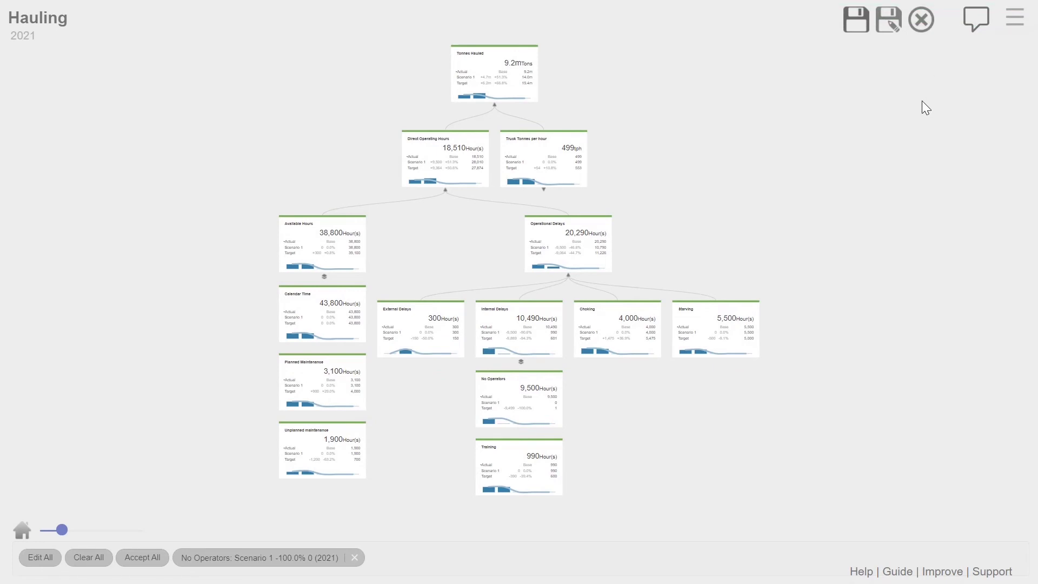
scroll(622, 129, up, 2)
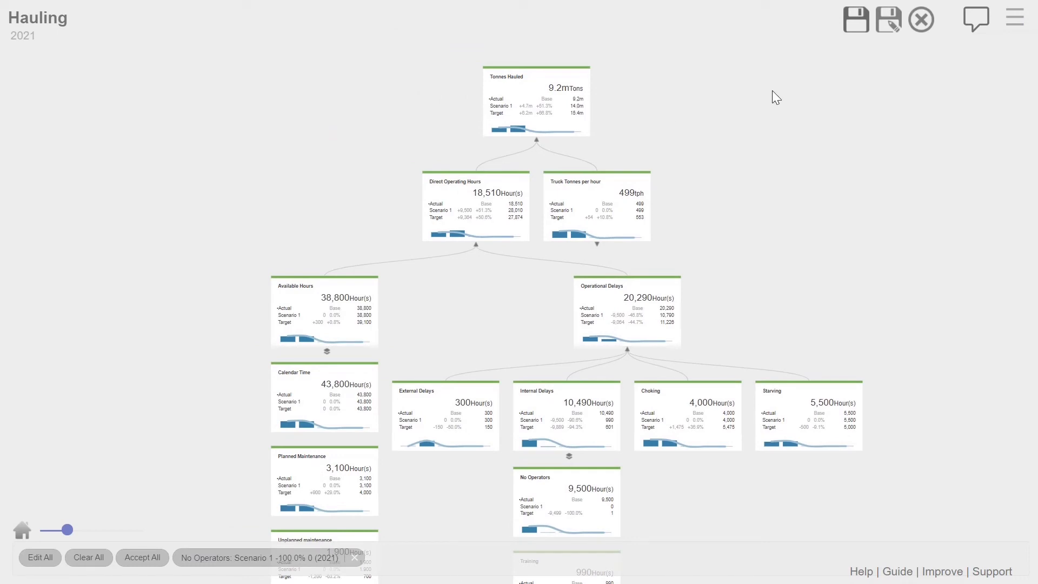
click(856, 22)
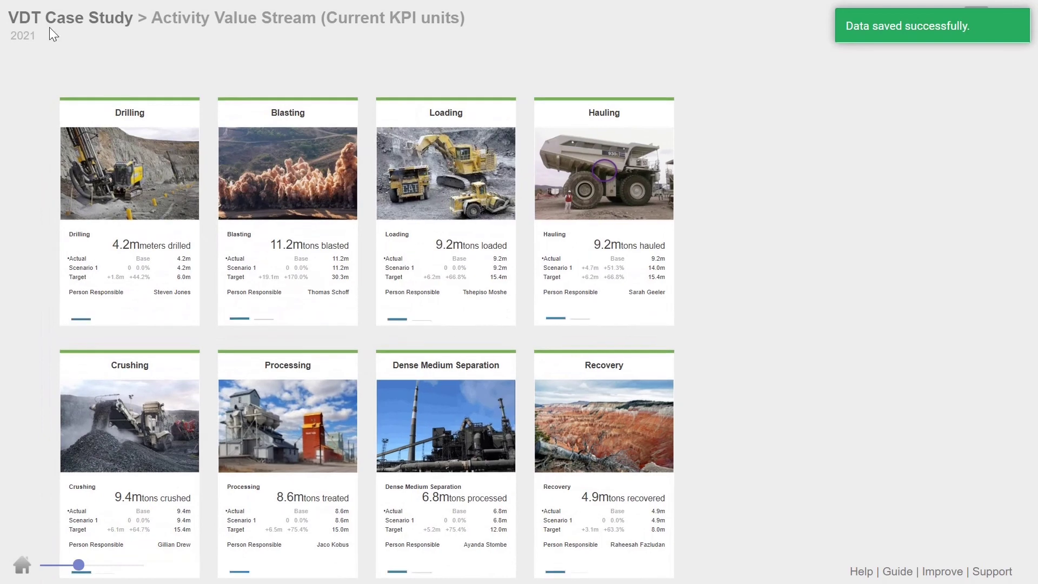
Step: Go back to the VDT Case Study overview, where Scenario 1 EBITDA shows 1.1b (+74.6%)
click(53, 21)
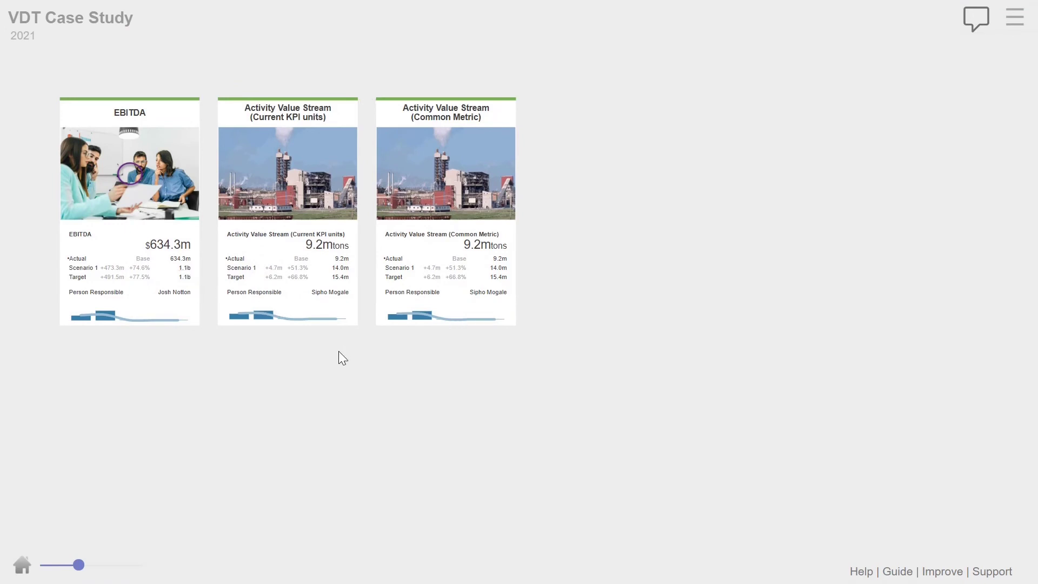
drag(342, 359, 463, 366)
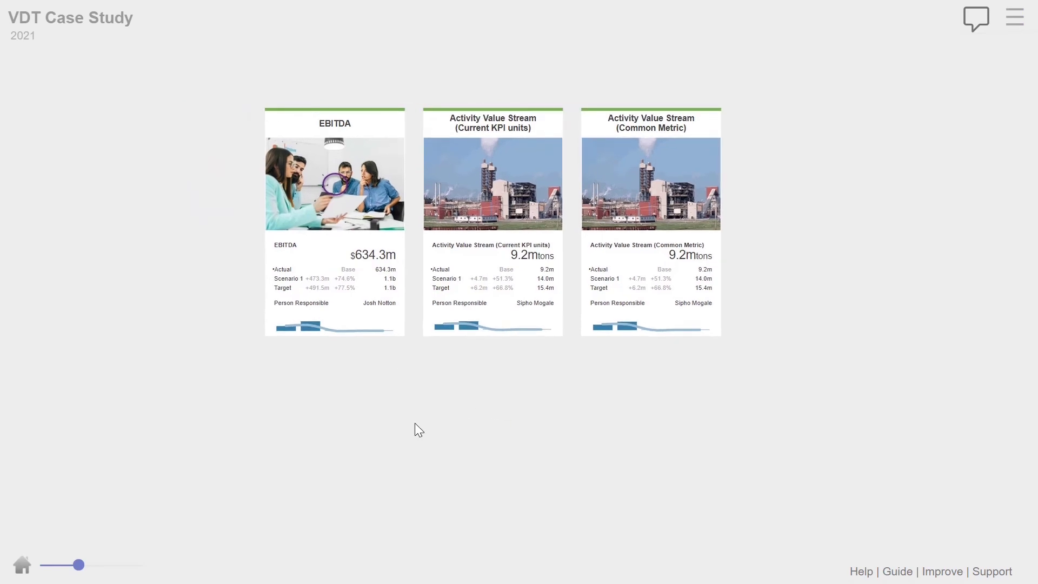
Step: Open the EBITDA driver tree to view Scenario 1 Revenue at 1.7b and Total Cost at 555.1m
click(330, 185)
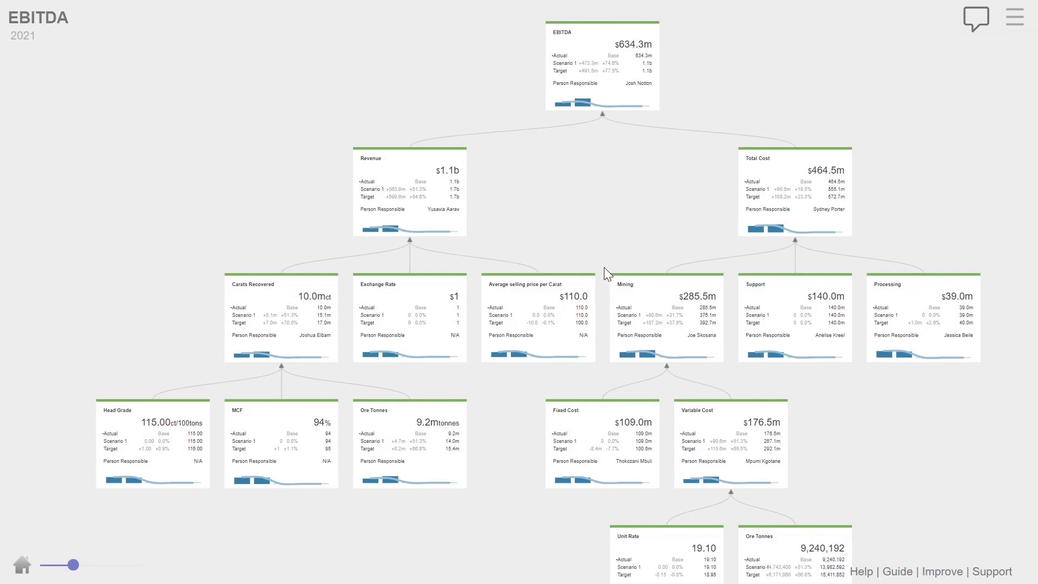
drag(602, 207, 521, 210)
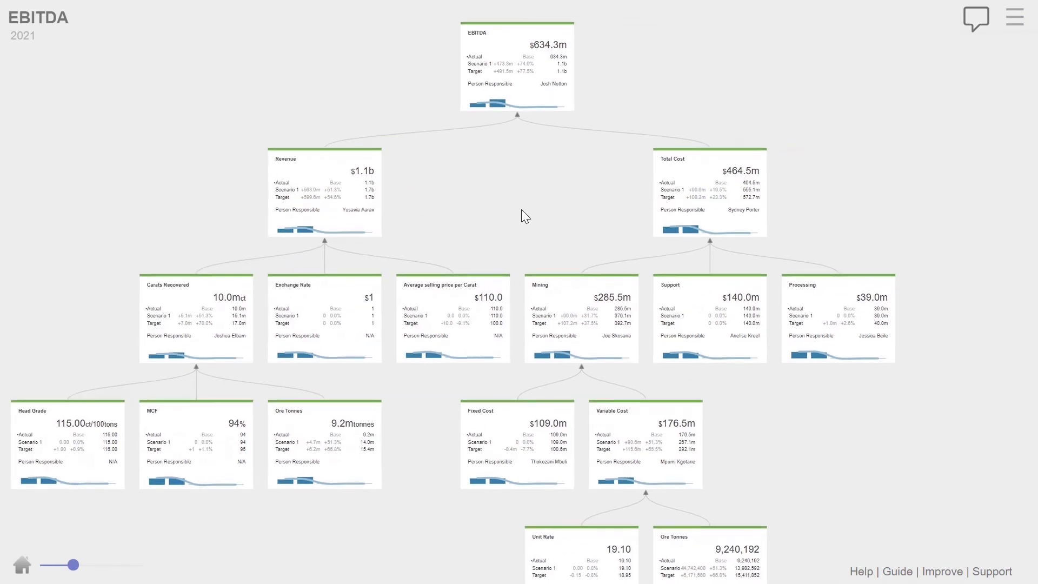